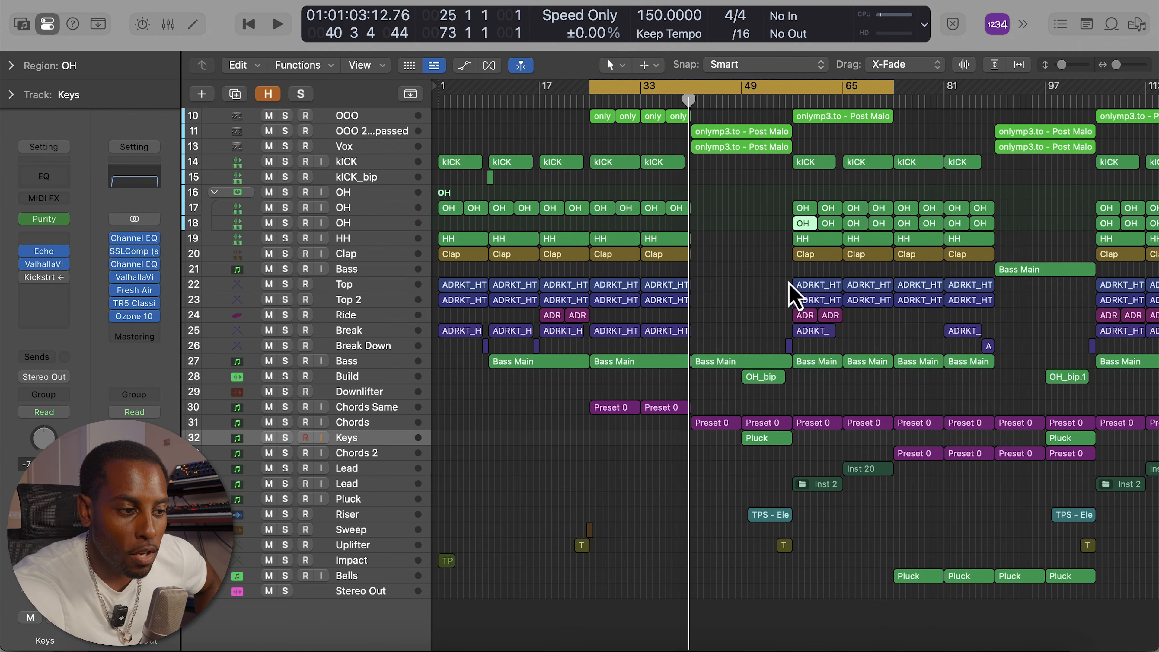
pyautogui.press('space')
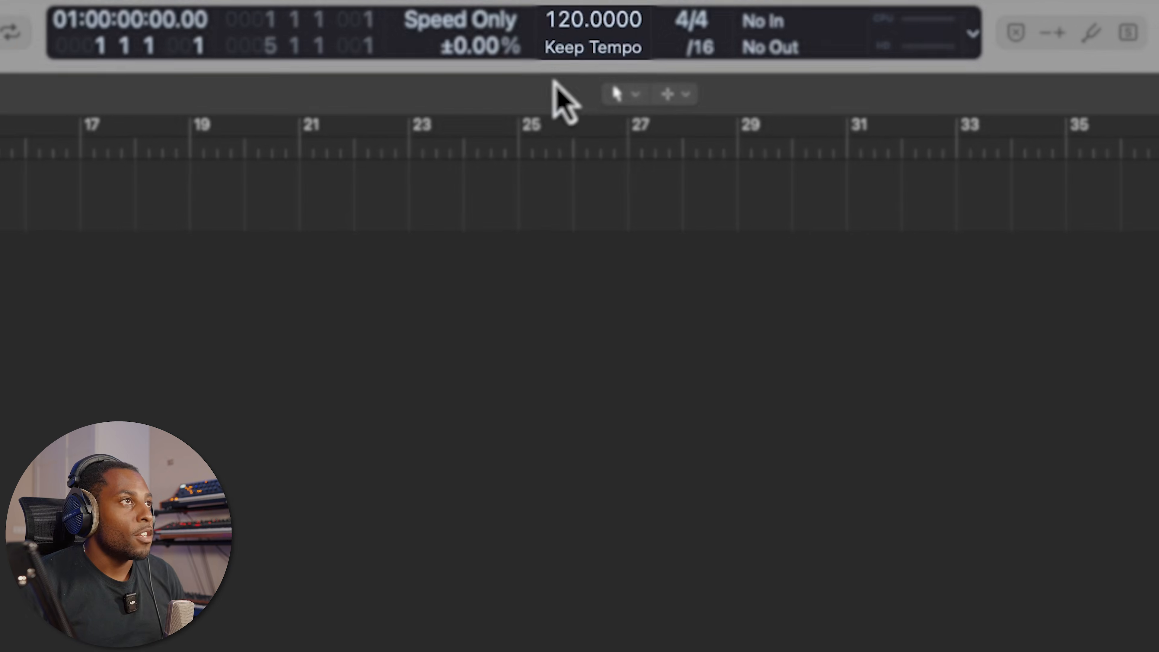
# Set the project tempo to 146 BPM
pyautogui.doubleClick(554, 18)
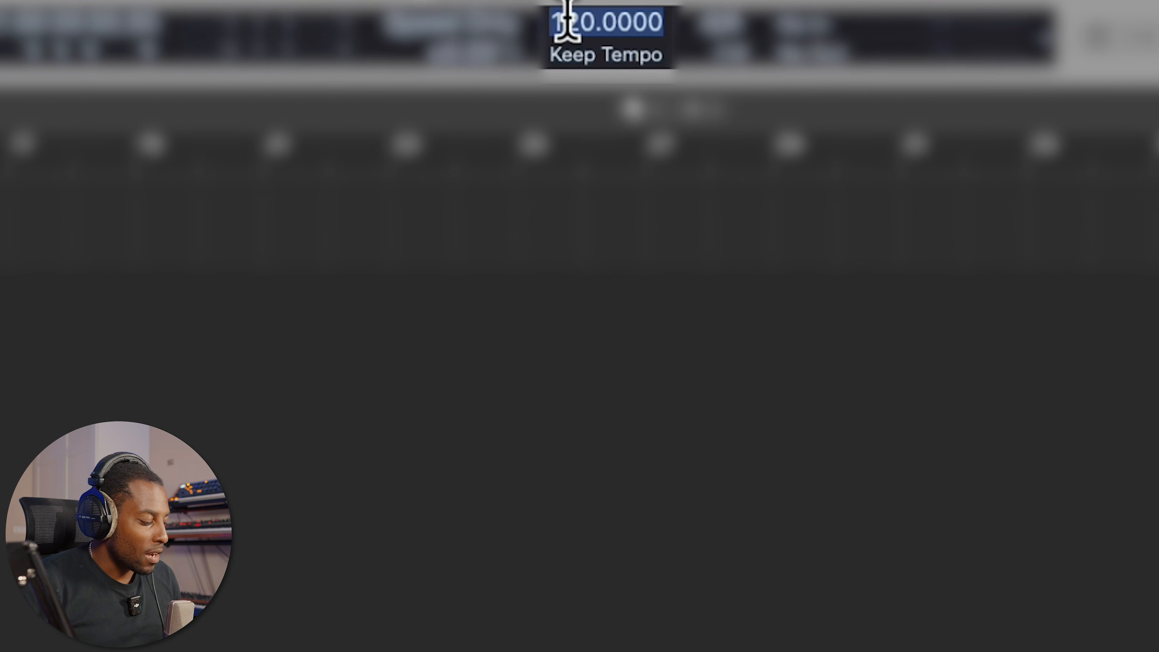
pyautogui.write('140')
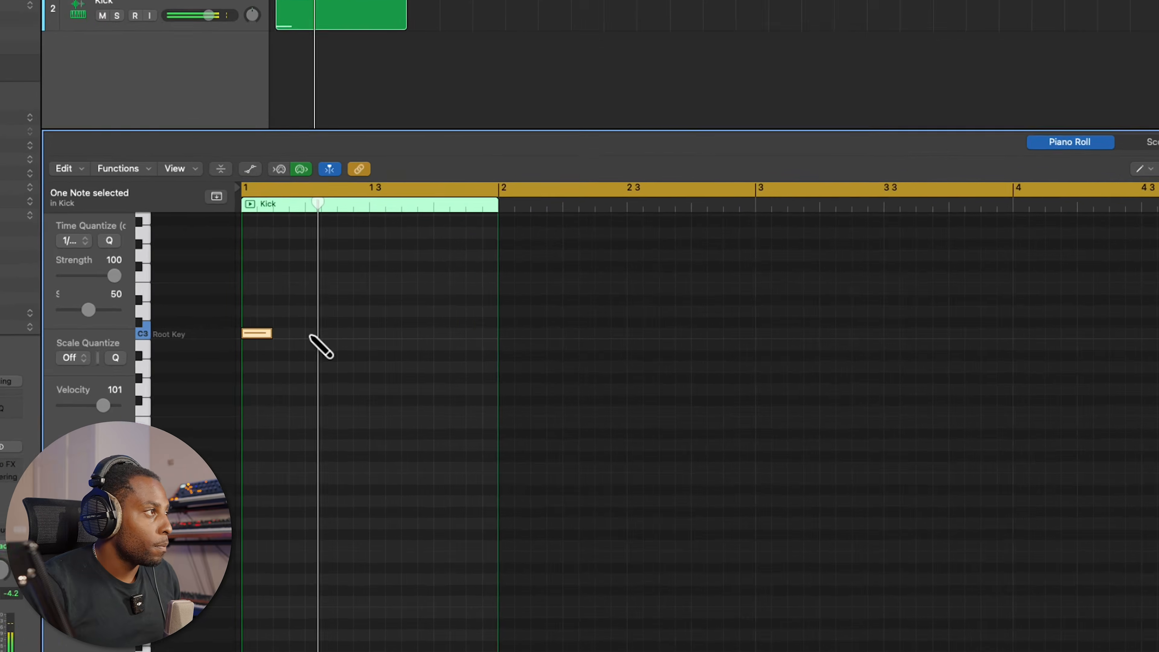
# Draw C3 kick notes on beats 2, 3 and 4 of the one-bar Kick region
pyautogui.click(313, 331)
pyautogui.click(383, 316)
pyautogui.click(460, 316)
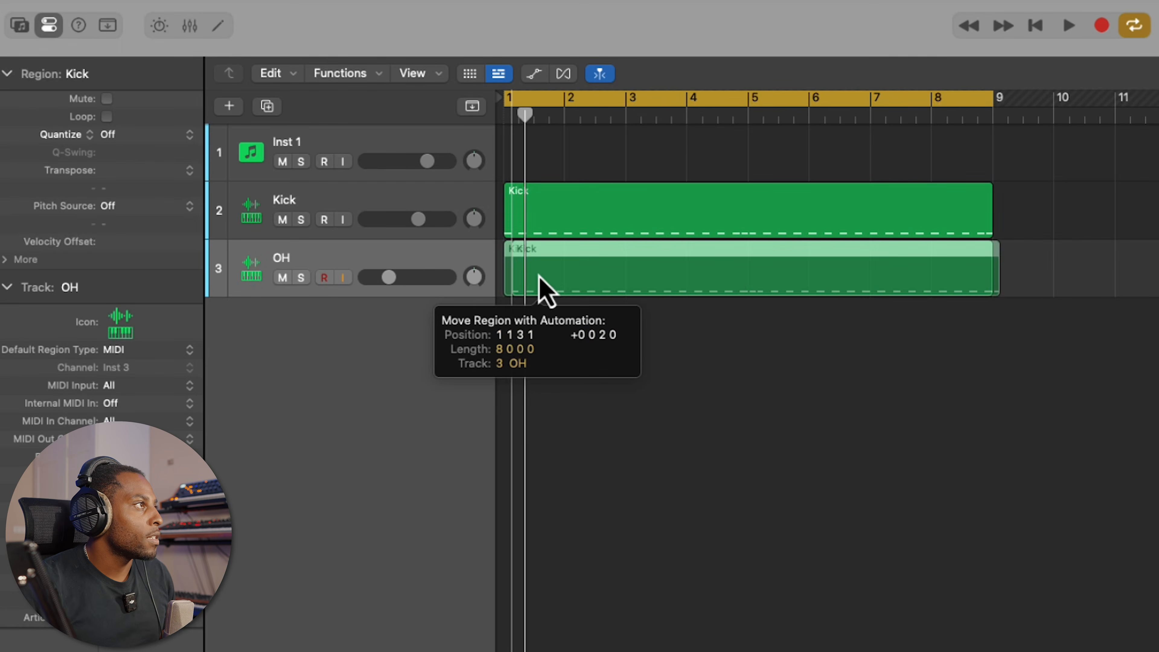
# Play the kick and open-hat patterns together and set the OH track's volume to -12.4 dB
pyautogui.moveTo(537, 275); pyautogui.dragTo(537, 280)
pyautogui.press('space')
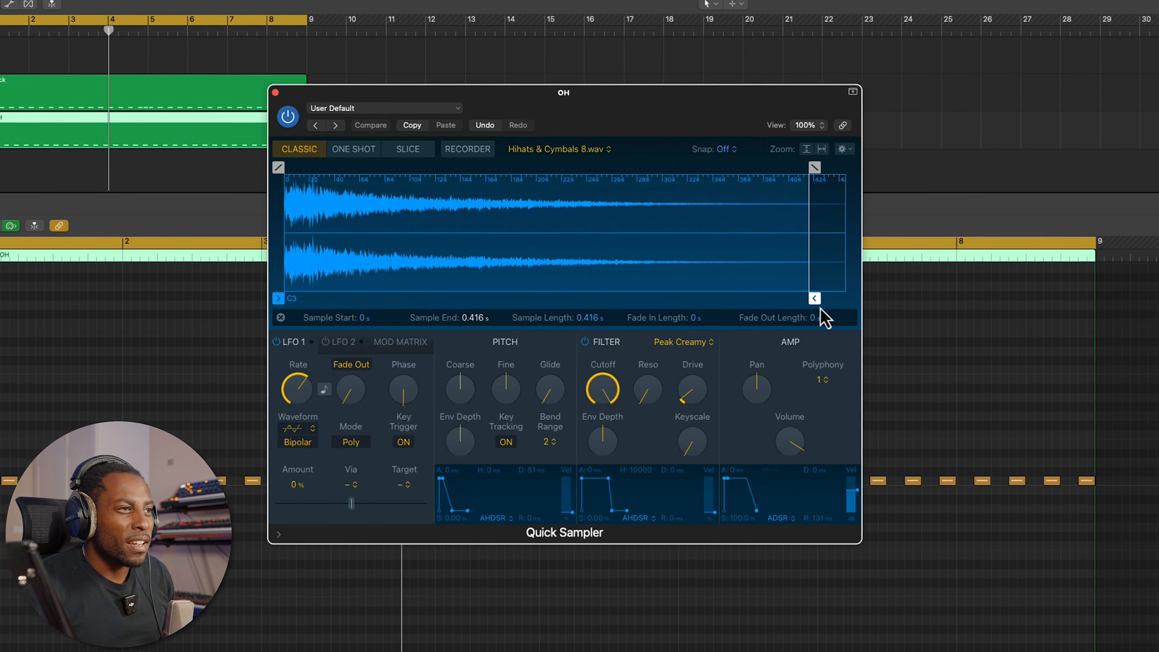
# Build the closed hi-hat pattern by repeating the C3 note at even intervals and adding an extra in-between note
pyautogui.moveTo(814, 299); pyautogui.dragTo(504, 297)
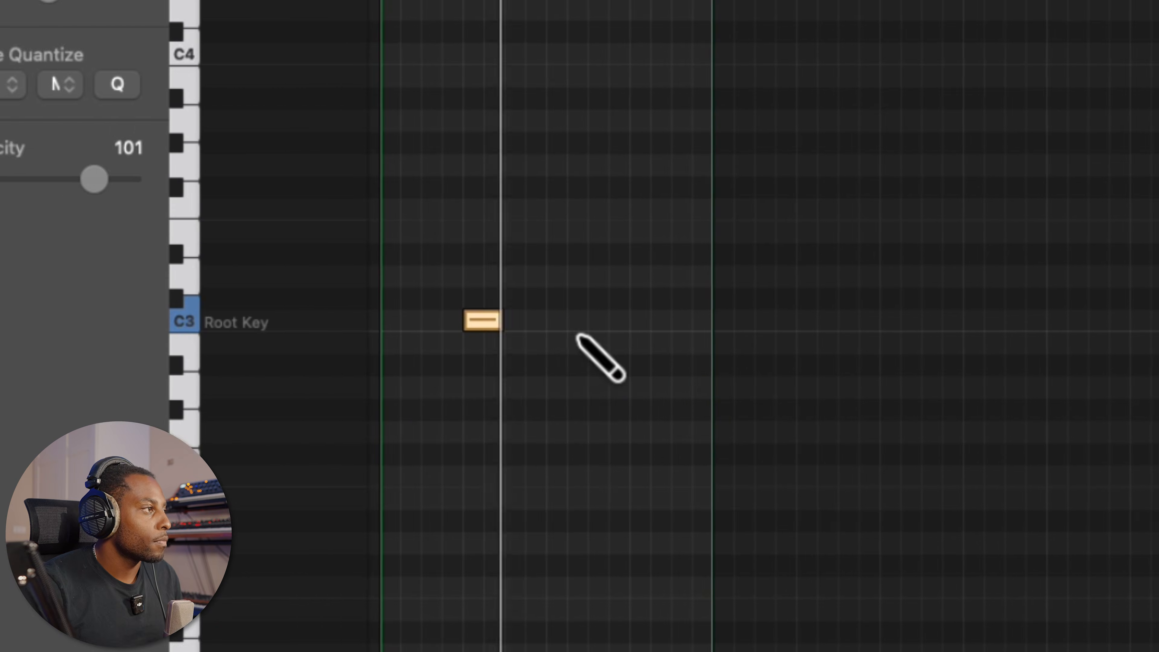
pyautogui.click(539, 329)
pyautogui.press('super+a')
pyautogui.press('super+r')
pyautogui.press('super+r')
pyautogui.press('super+a')
pyautogui.press('super+r')
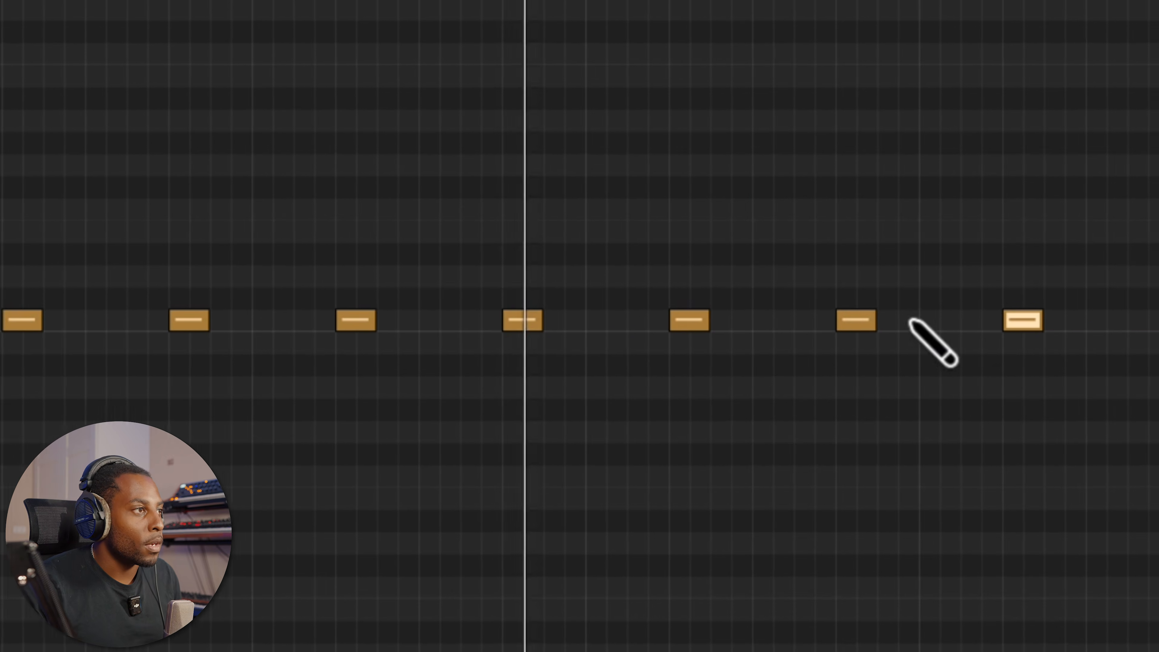
pyautogui.click(631, 327)
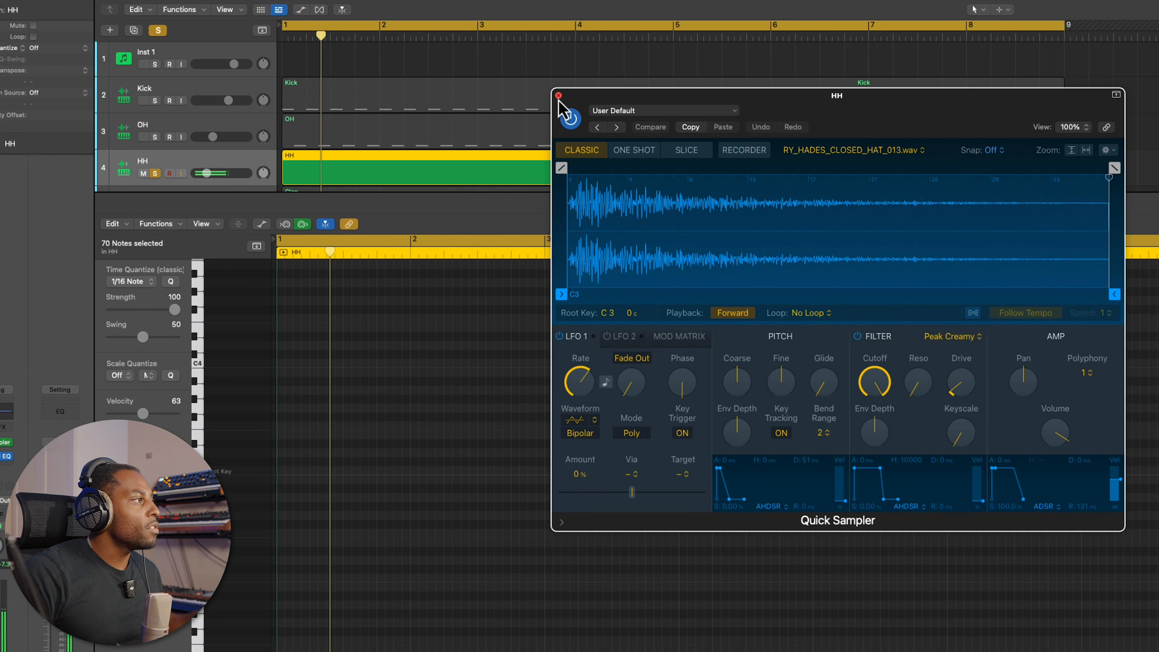
# Close the HH track's Quick Sampler and open its Channel EQ to examine the low-cut curve
pyautogui.click(545, 96)
pyautogui.click(1, 411)
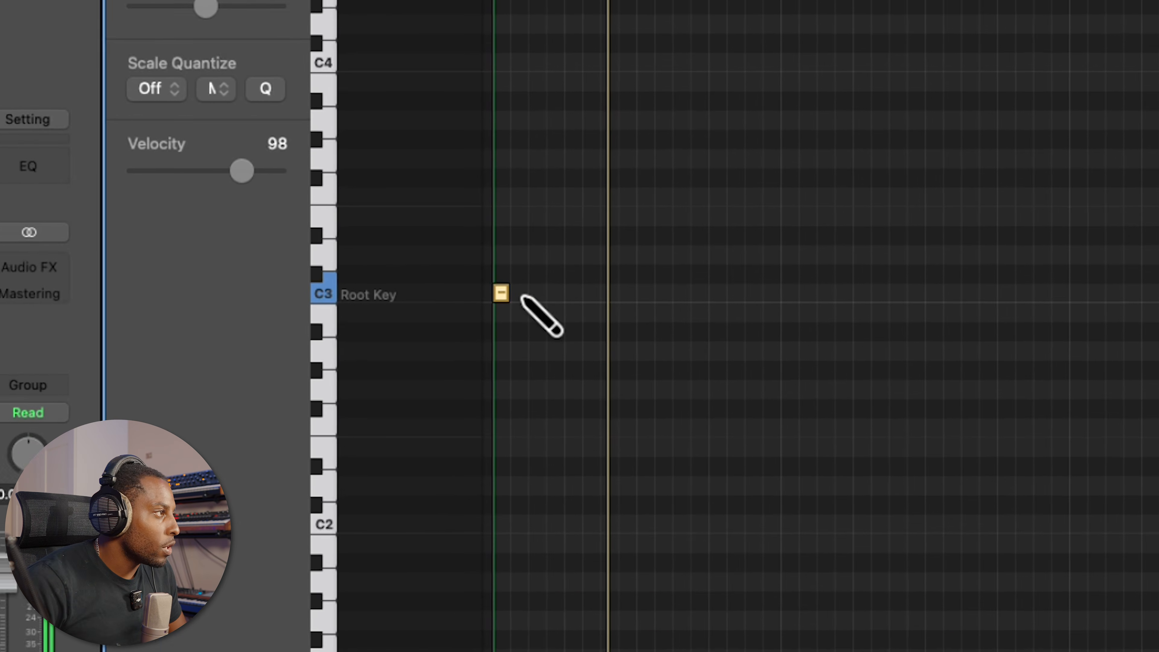
# Select individual hi-hat notes on C3 and lower the selected note's velocity
pyautogui.click(515, 300)
pyautogui.click(554, 301)
pyautogui.click(594, 300)
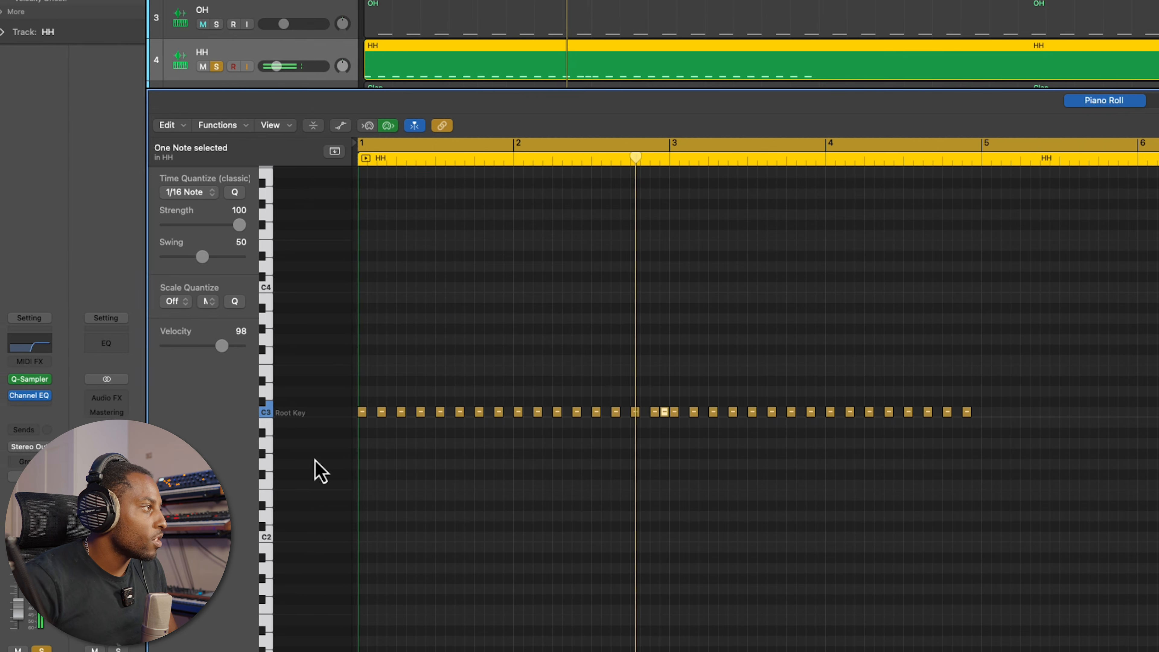
pyautogui.moveTo(181, 352); pyautogui.dragTo(164, 352)
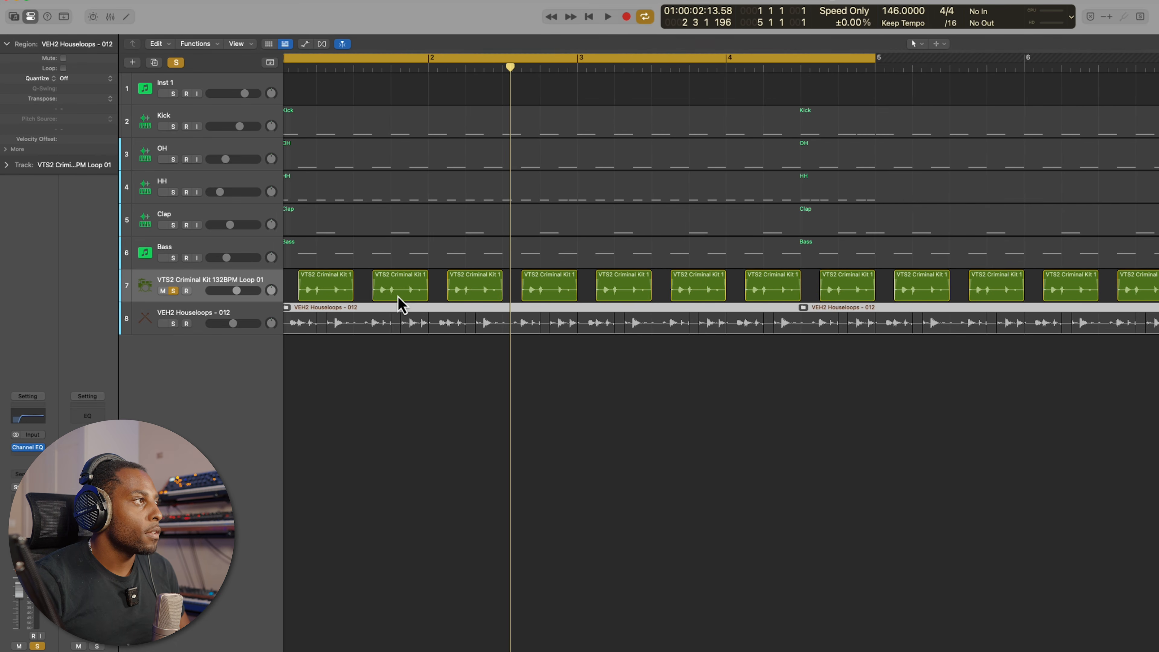
# Audition the VTS2 Criminal Kit loop alone, add the soloed VEH2 Houseloops track, and unsolo both to hear the full beat
pyautogui.press('space')
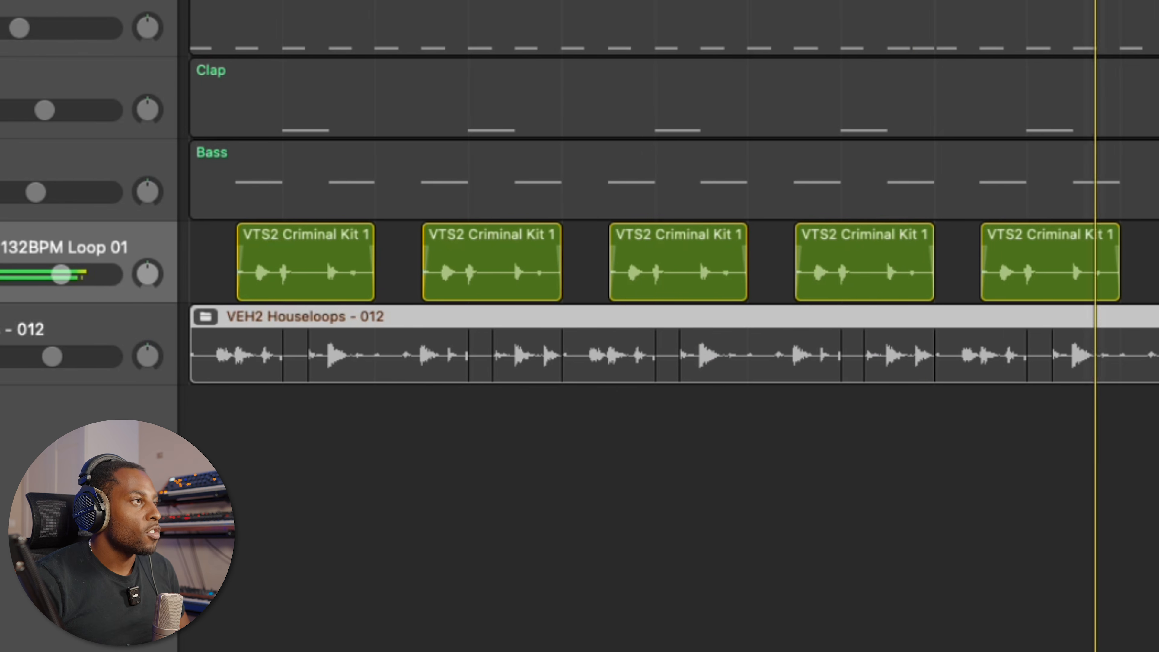
pyautogui.click(1, 355)
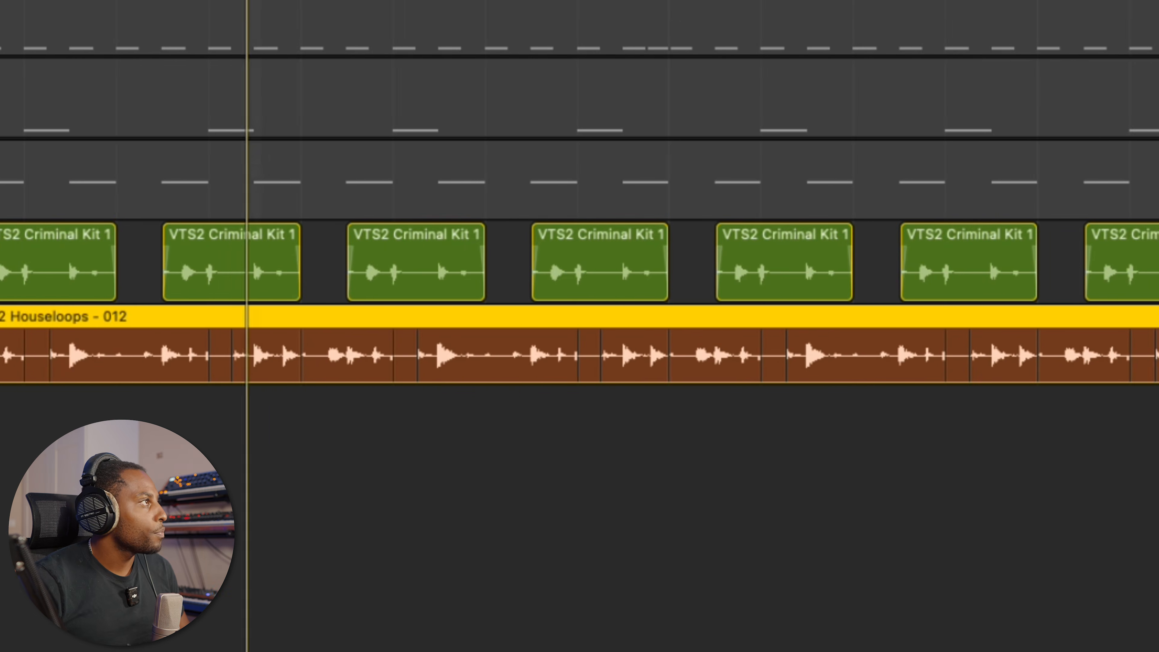
pyautogui.press('s')
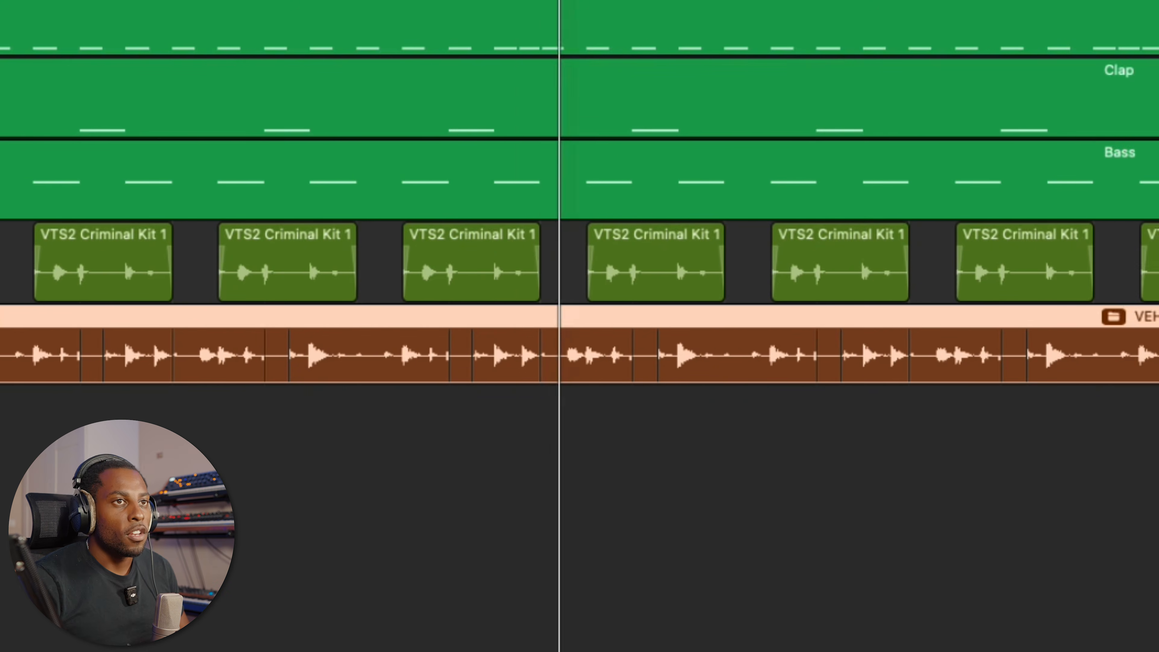
# Pack the selected VTS2 Criminal Kit regions on track 7 into a folder
pyautogui.rightClick(383, 327)
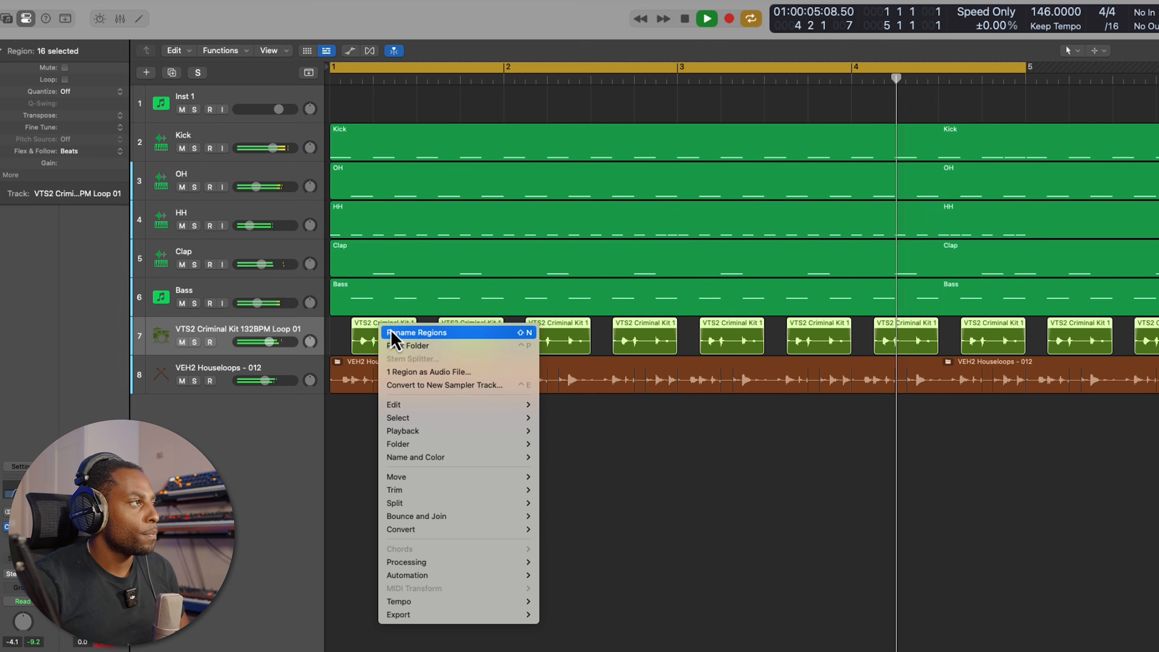
pyautogui.click(392, 345)
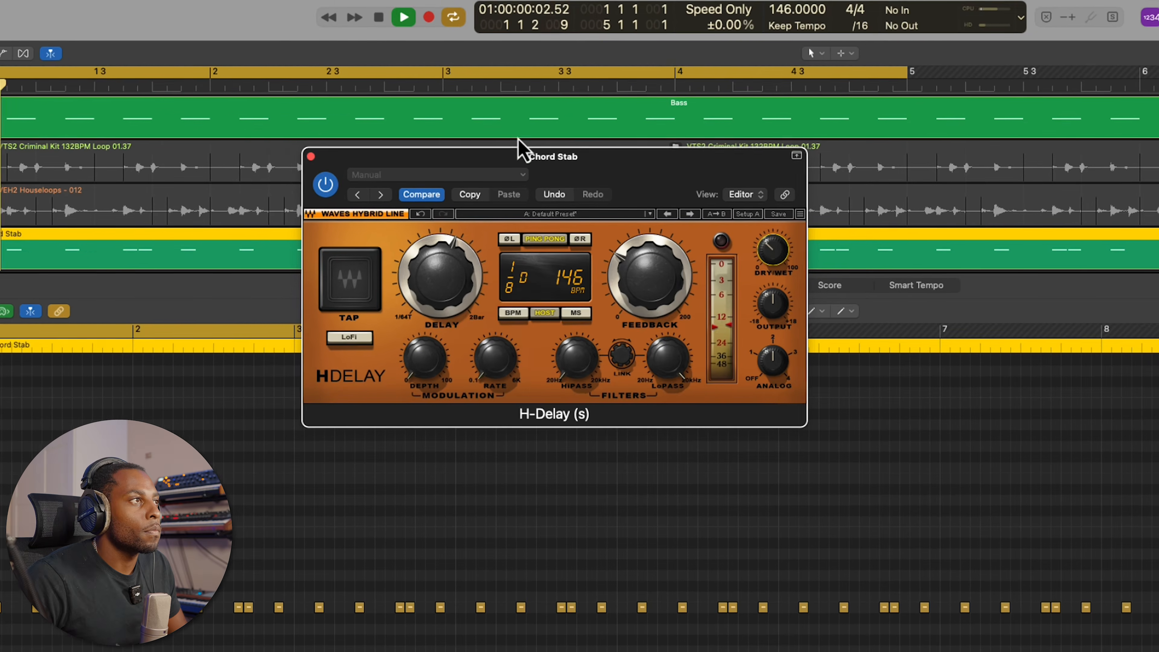
# Set the Chord Stab's H-Delay time to 1/8 and turn down its dry/wet mix
pyautogui.moveTo(408, 274); pyautogui.dragTo(405, 298)
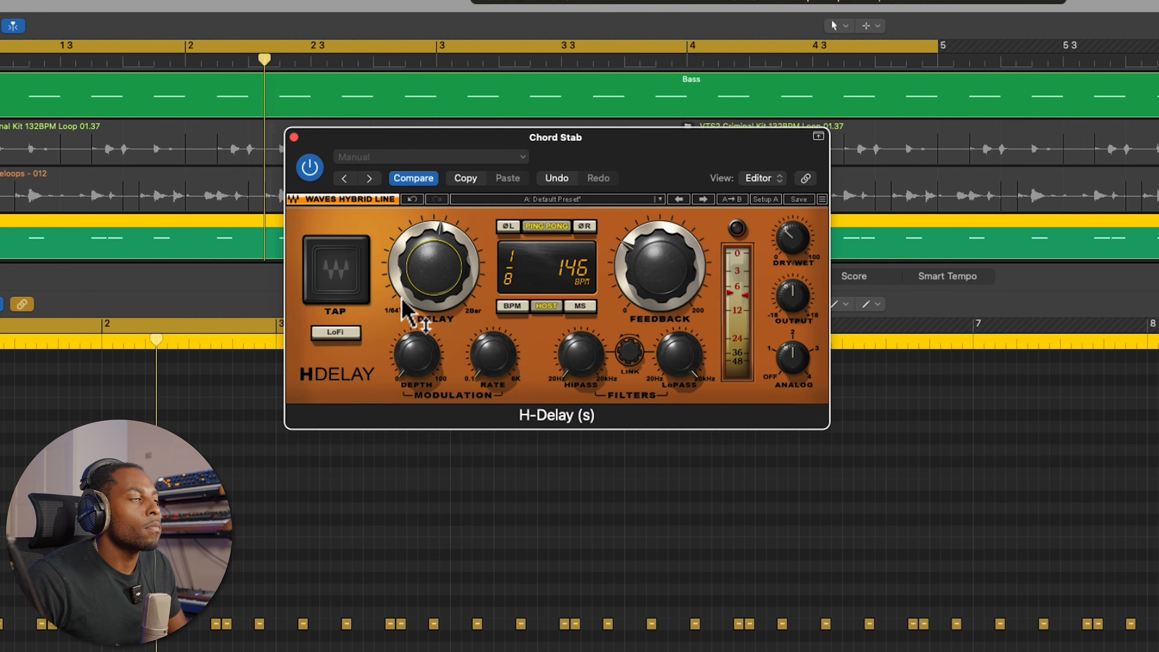
pyautogui.moveTo(782, 232); pyautogui.dragTo(776, 275)
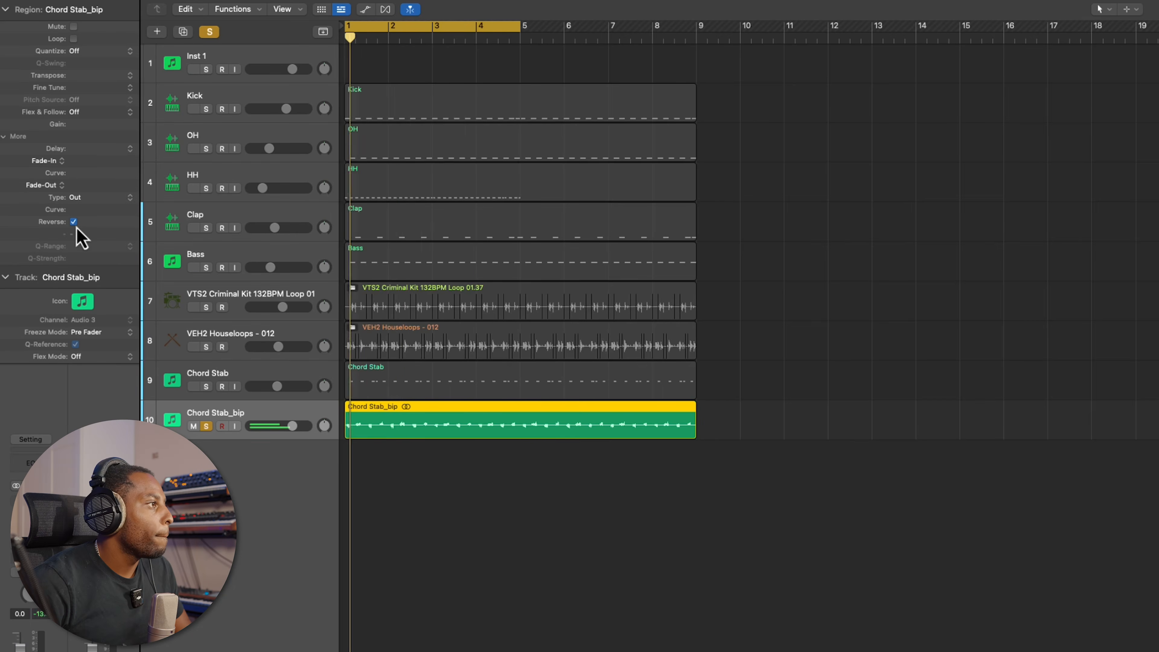
# Examine the ValhallaVintageVerb reverb settings on the Chord Stab_bip track, and close the plug-in window
pyautogui.press('super+Right')
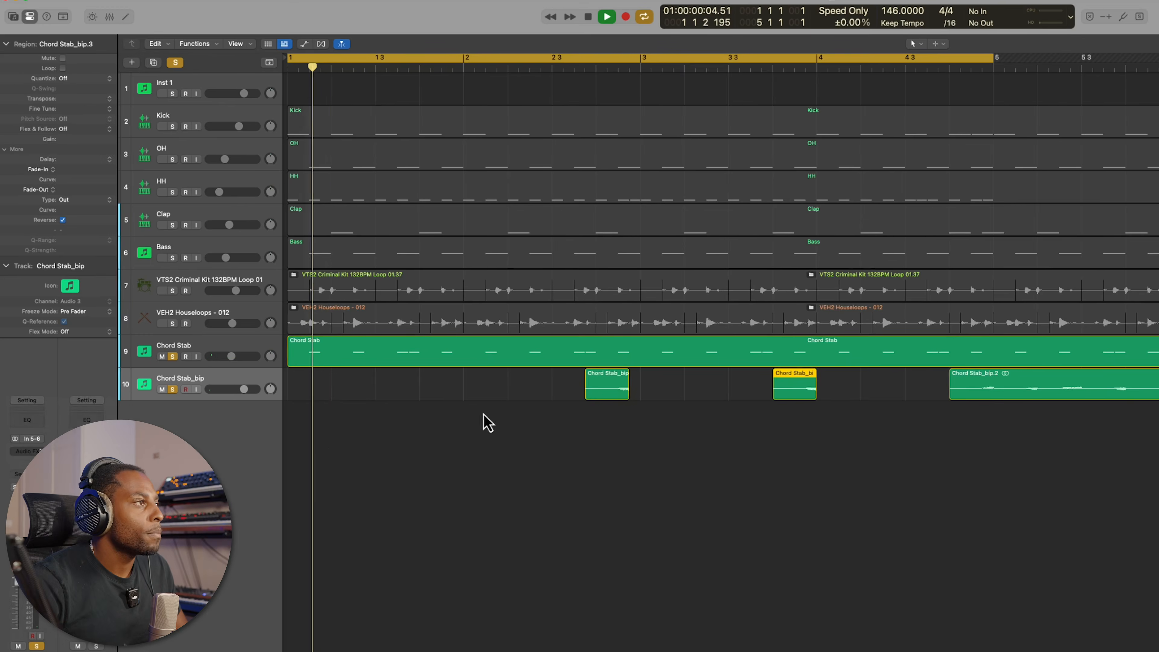
pyautogui.press('v')
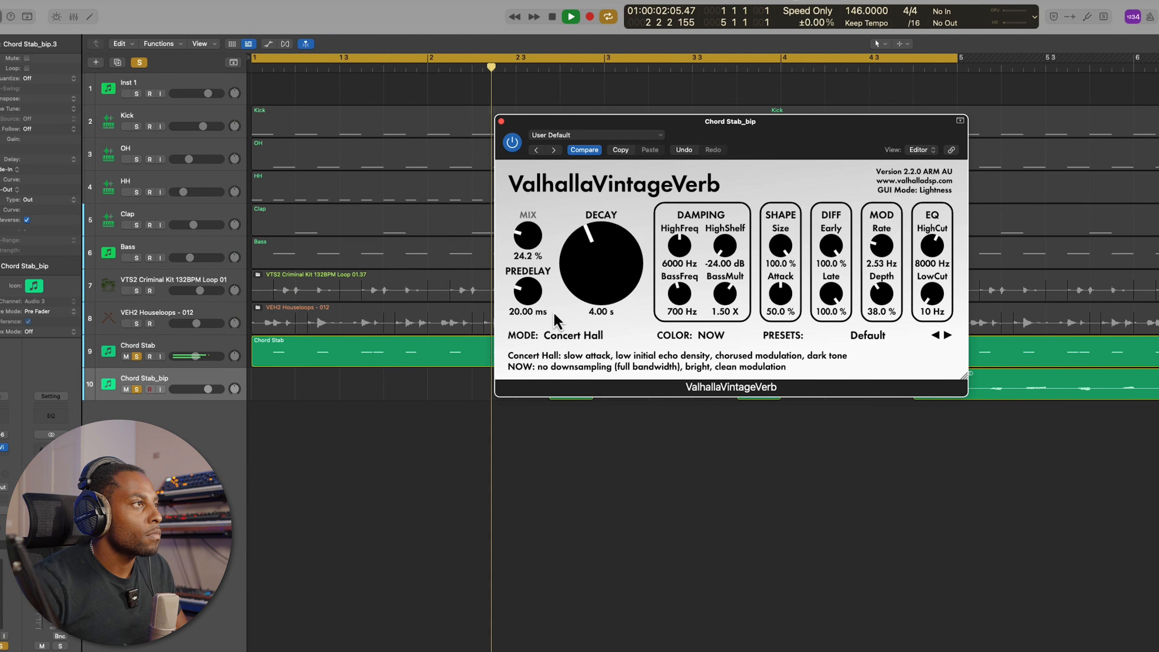
pyautogui.click(511, 121)
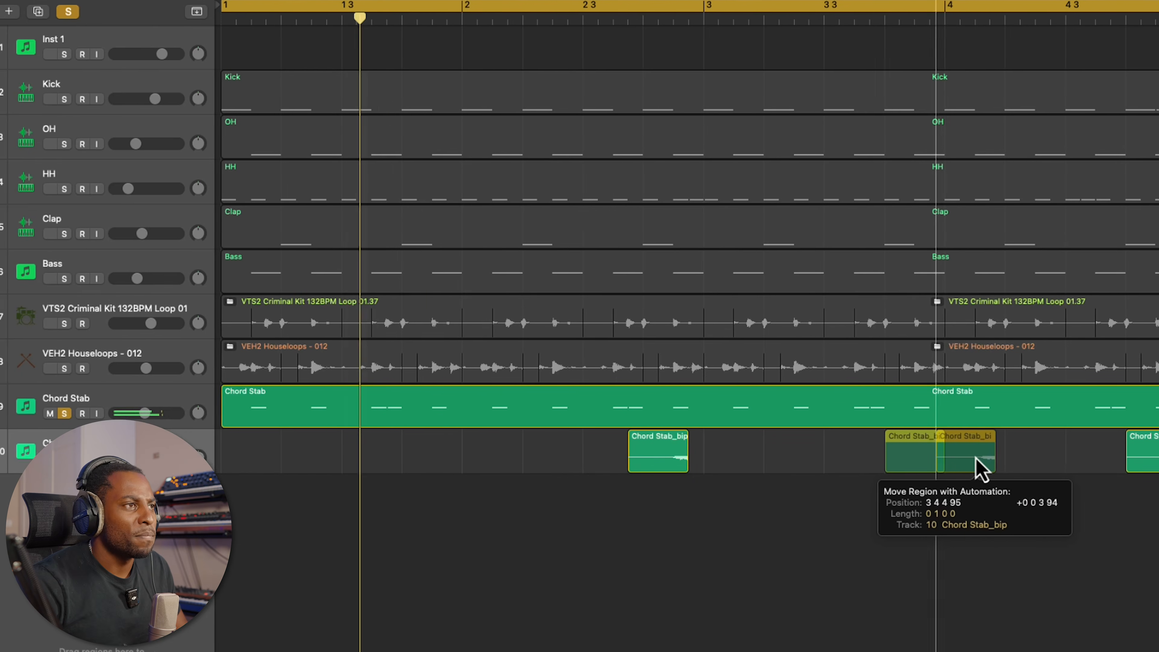
pyautogui.moveTo(977, 468)
pyautogui.mouseDown()
pyautogui.moveTo(905, 470)
pyautogui.moveTo(899, 457)
pyautogui.moveTo(976, 464)
pyautogui.mouseUp()
pyautogui.moveTo(804, 466); pyautogui.dragTo(662, 468)
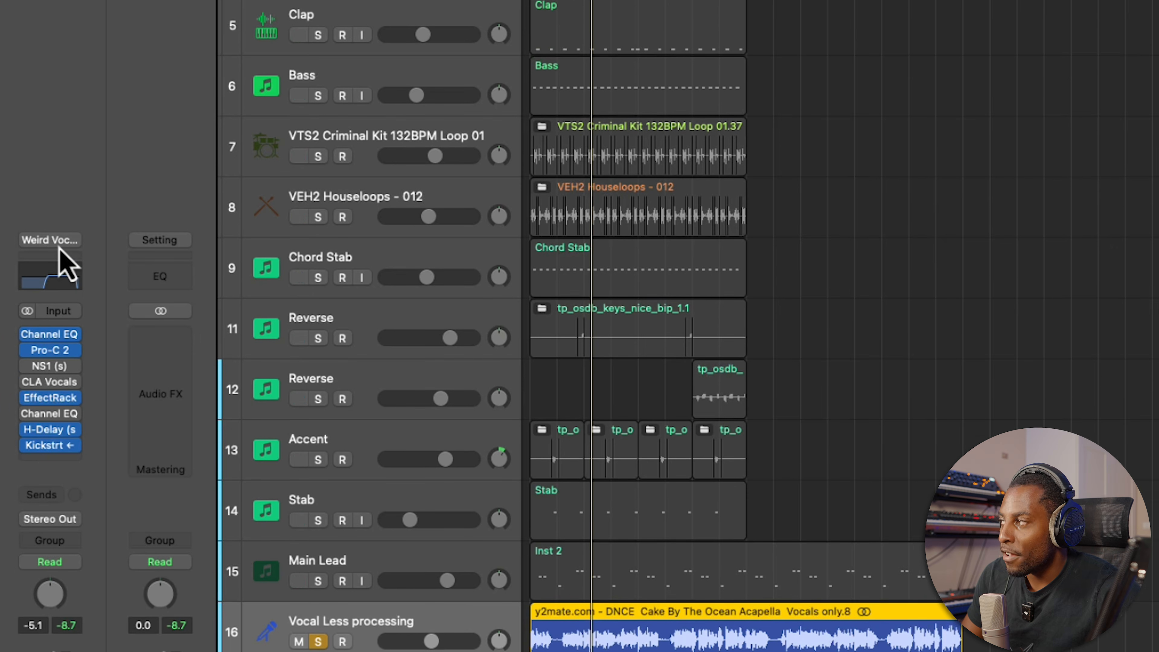
# Browse the saved channel strip settings available for the Vocal Less processing track
pyautogui.click(54, 240)
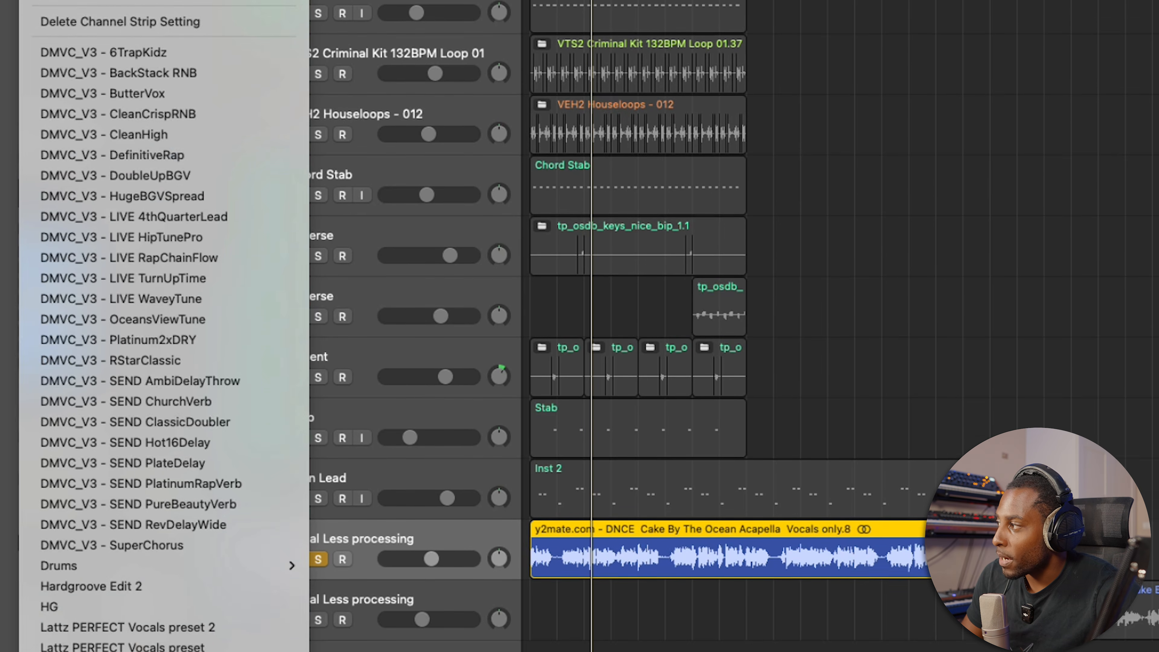
pyautogui.moveTo(66, 607)
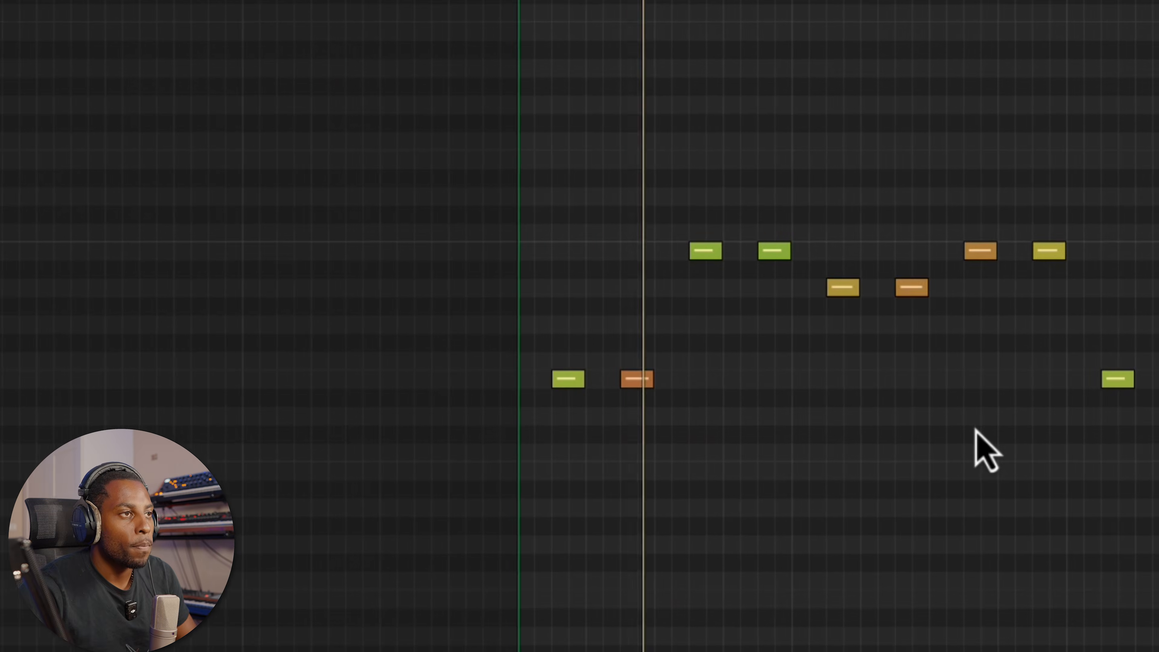
pyautogui.hscroll(5, 955, 428)
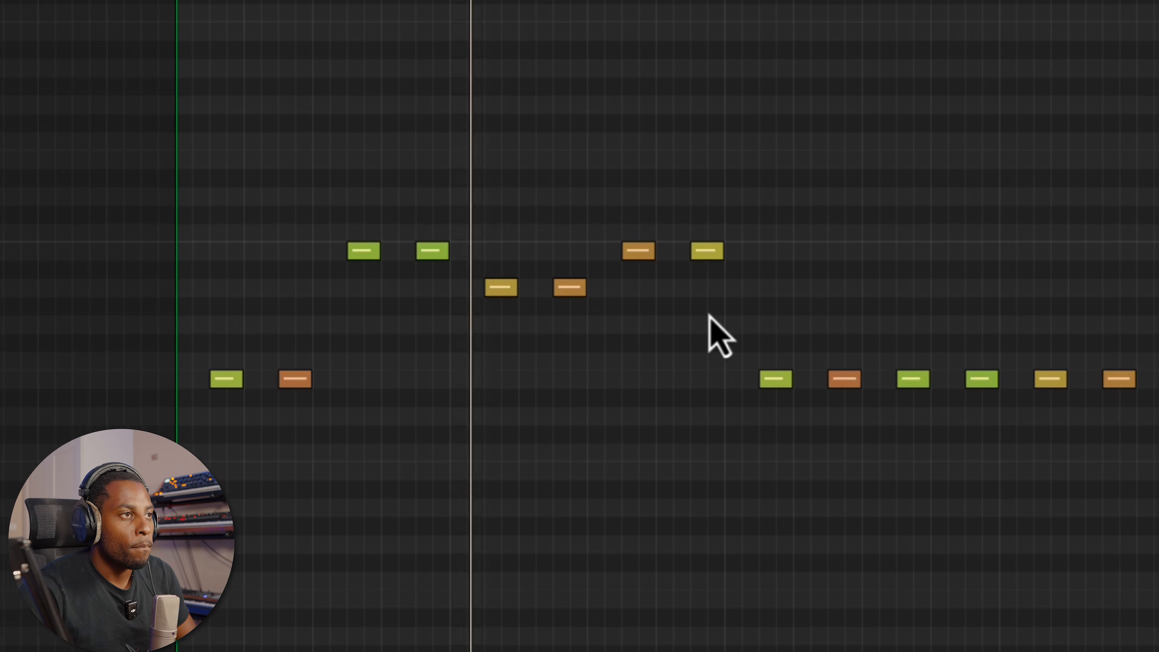